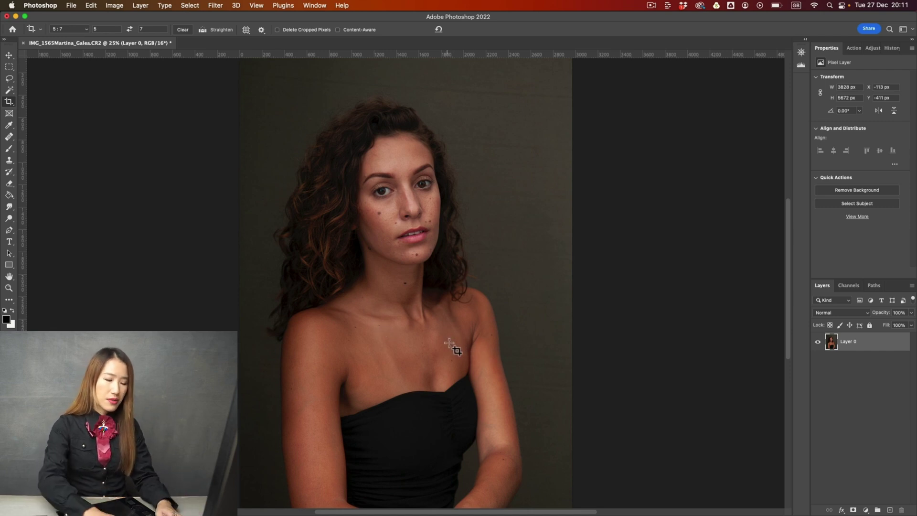
# Zoom the portrait in from 25% to 50% on the shoulders and collarbones
pyautogui.press('super+plus')
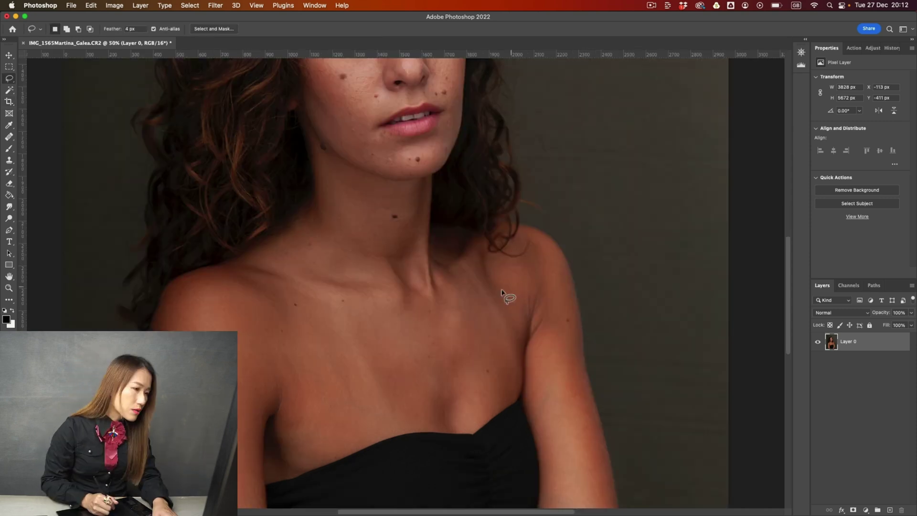
# Lasso-select the pale tan-line strip on the right shoulder
pyautogui.press('l')
pyautogui.press('super+equal')
pyautogui.moveTo(471, 267)
pyautogui.mouseDown()
pyautogui.moveTo(513, 327)
pyautogui.moveTo(519, 367)
pyautogui.moveTo(488, 330)
pyautogui.moveTo(464, 263)
pyautogui.mouseUp()
# Add a Curves layer for the selection and pull RGB down to output 80 at input 90
pyautogui.click(866, 510)
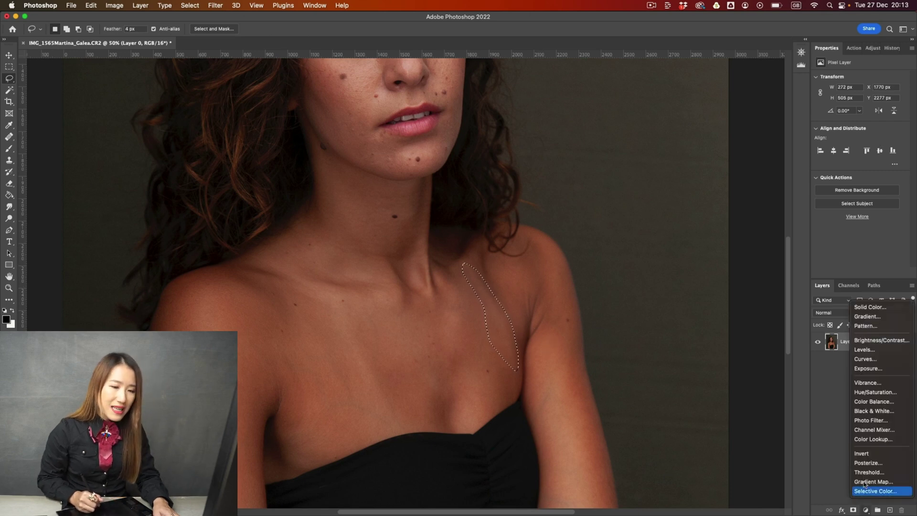
pyautogui.click(886, 360)
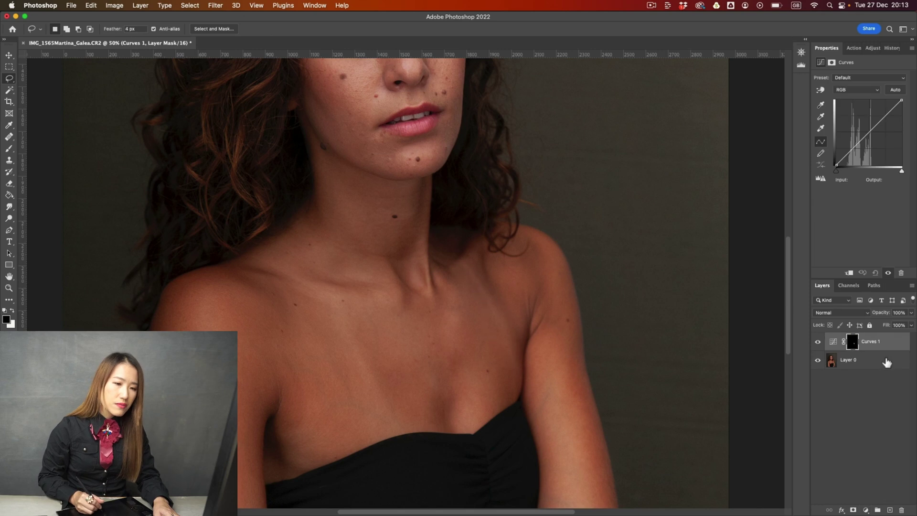
pyautogui.click(859, 91)
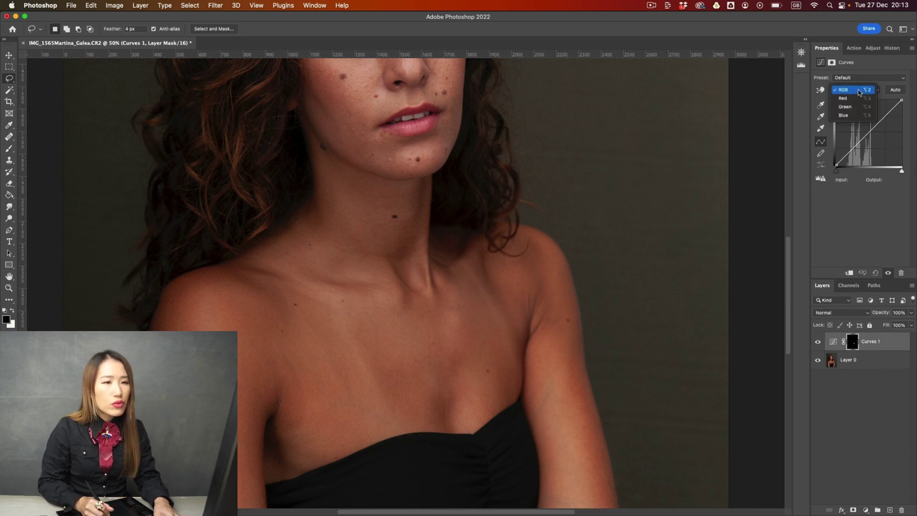
pyautogui.click(843, 90)
pyautogui.click(820, 90)
pyautogui.moveTo(488, 277); pyautogui.dragTo(488, 293)
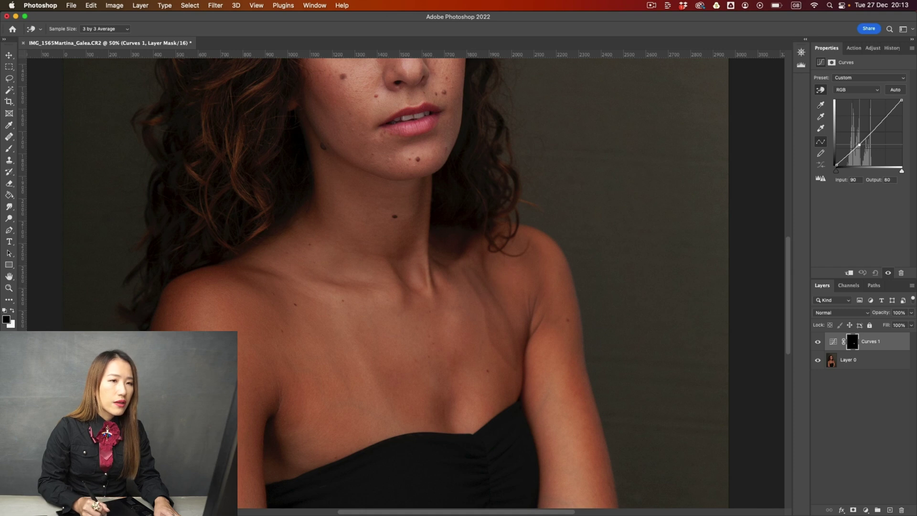
# Raise the Red curve slightly on the shoulder strip using the on-image tool
pyautogui.click(857, 90)
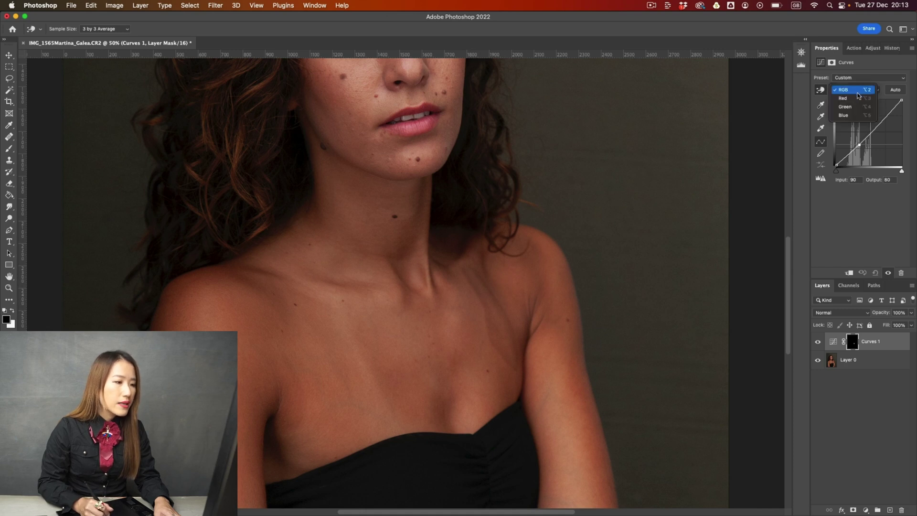
pyautogui.click(861, 100)
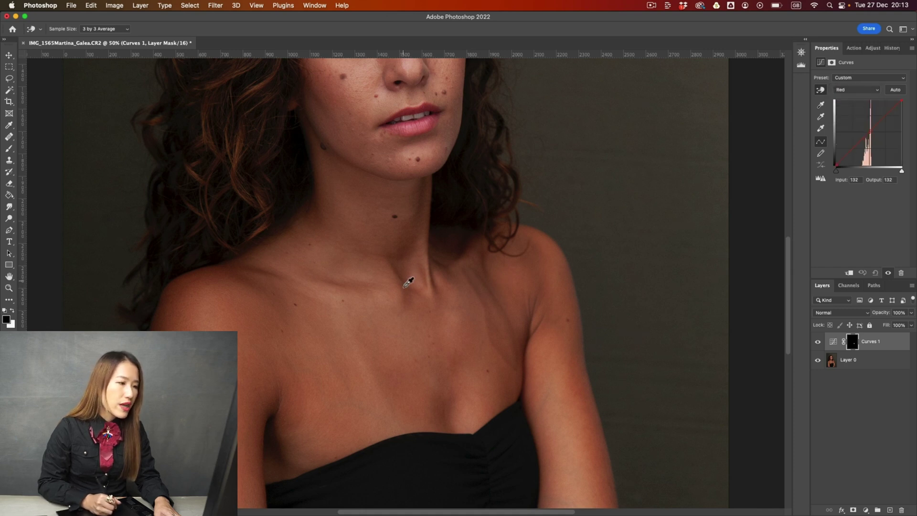
pyautogui.click(485, 287)
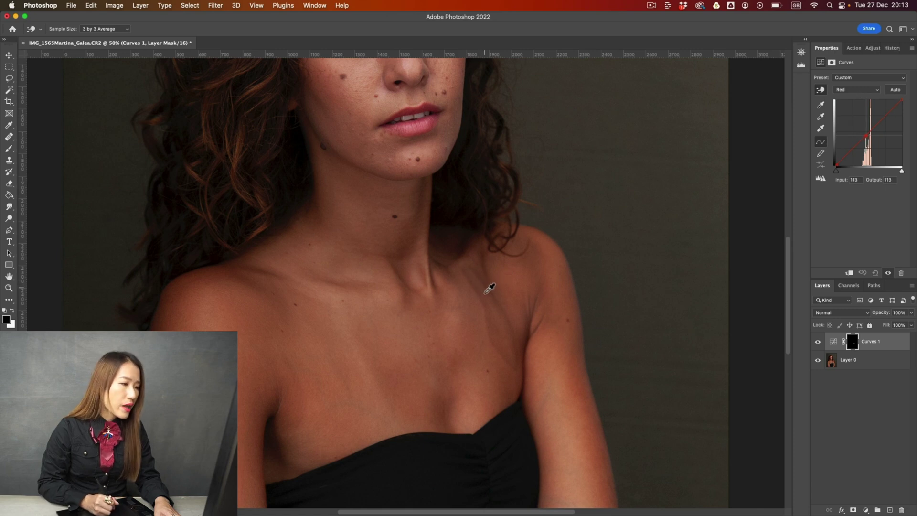
pyautogui.moveTo(488, 292); pyautogui.dragTo(490, 287)
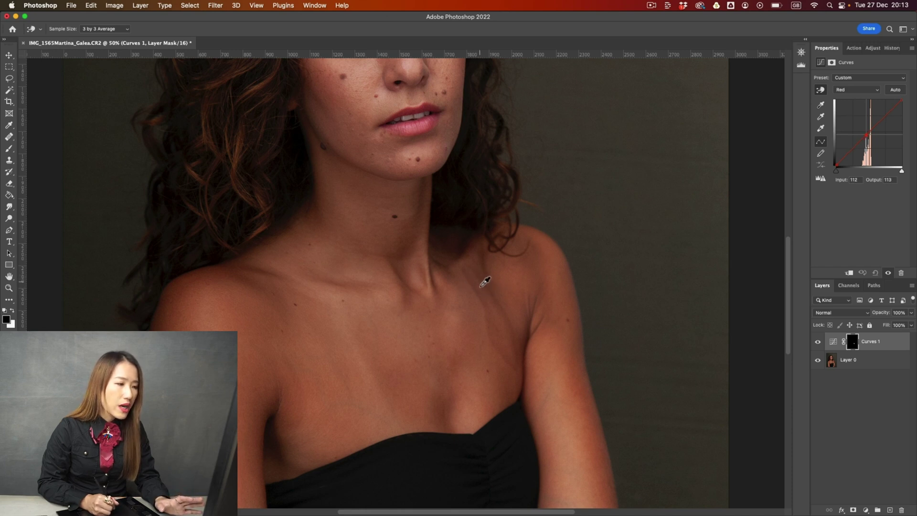
# Pull the Blue curve down to output 58 at input 62 on the strip
pyautogui.click(856, 90)
pyautogui.click(845, 107)
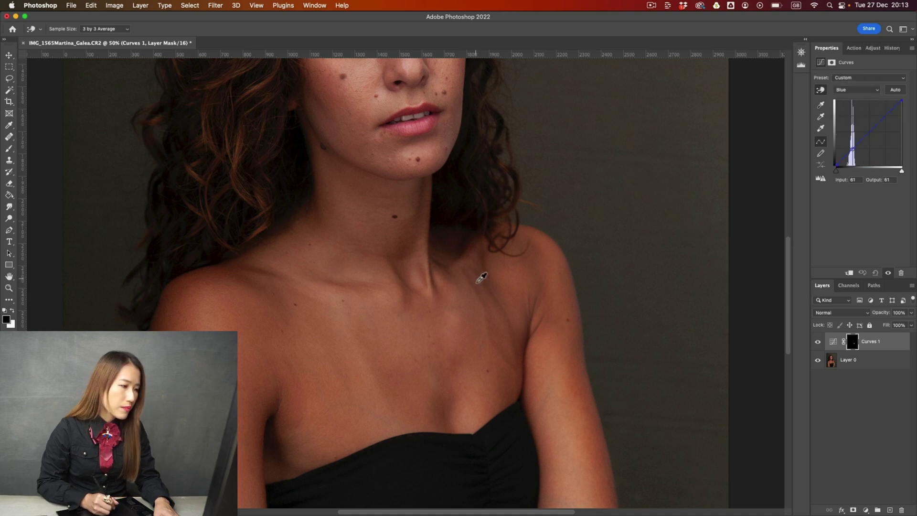
pyautogui.moveTo(477, 282); pyautogui.dragTo(481, 284)
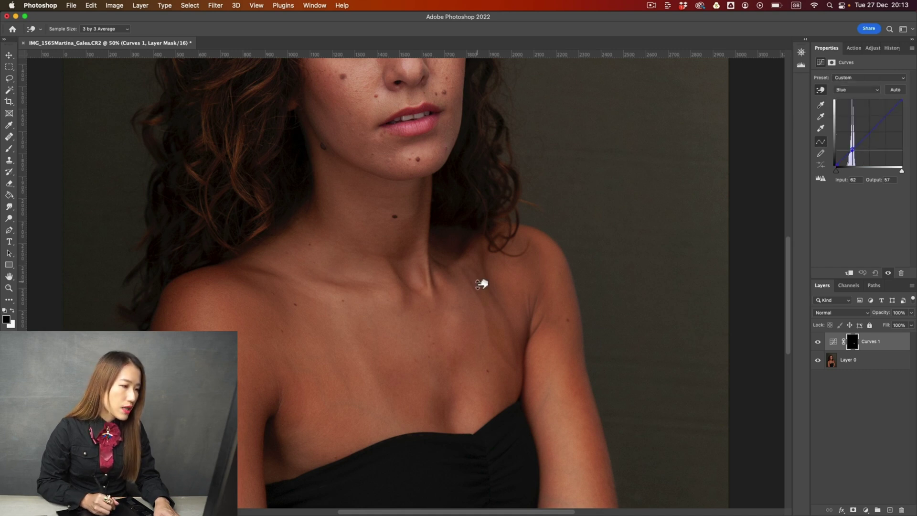
pyautogui.moveTo(481, 283); pyautogui.dragTo(498, 289)
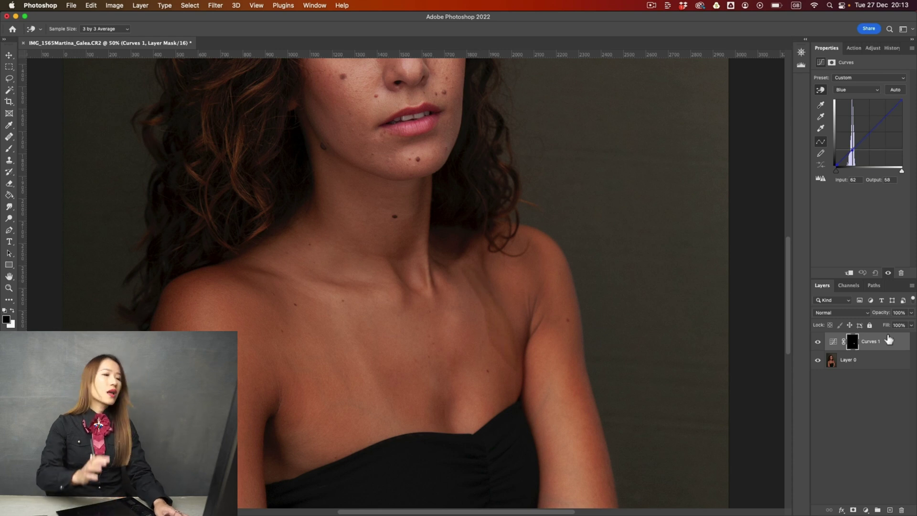
# Zoom to 100% on the shoulder and set up a smaller 45 px brush
pyautogui.press('super+h')
pyautogui.press('super+plus')
pyautogui.press('super+plus')
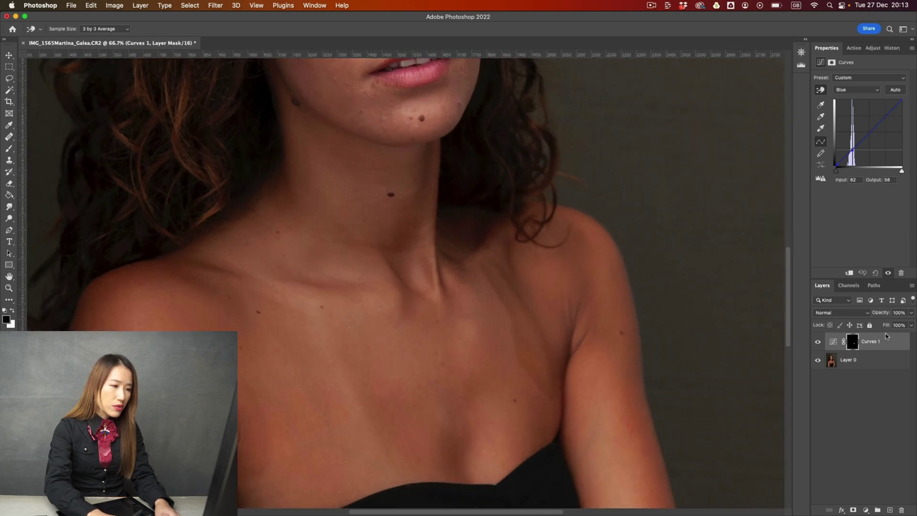
pyautogui.press('b')
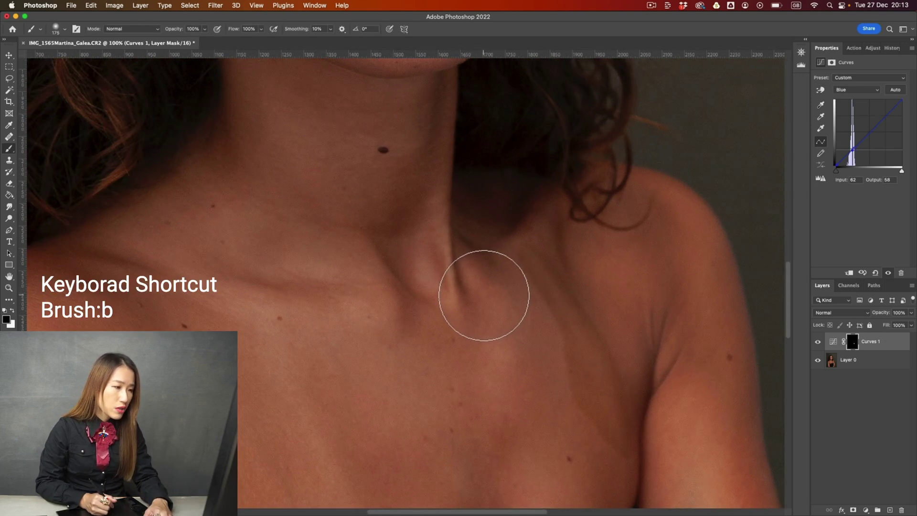
pyautogui.press('[')
pyautogui.press('[')
pyautogui.press('[')
pyautogui.press('[')
pyautogui.press('[')
pyautogui.press('[')
pyautogui.press('[')
pyautogui.press('[')
pyautogui.press('[')
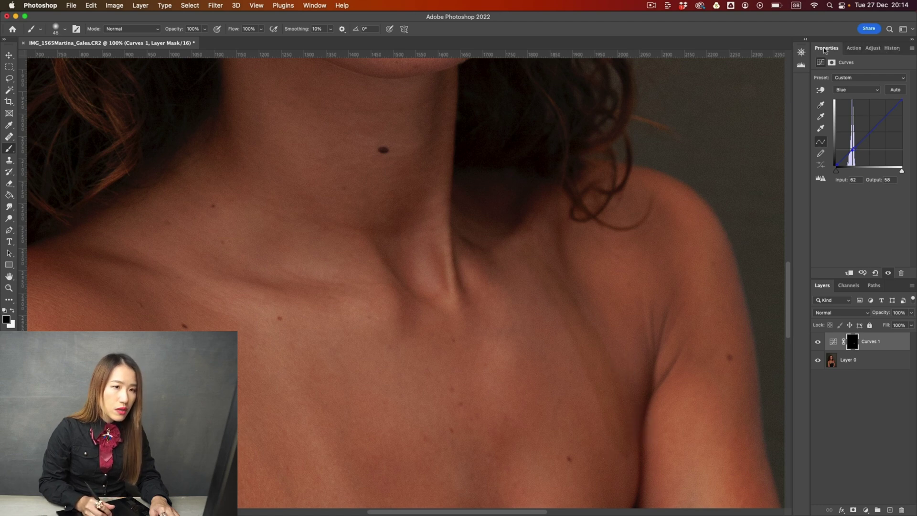
# Feather the Curves 1 mask to 8.2 px, then return to the Blue channel curve
pyautogui.click(852, 343)
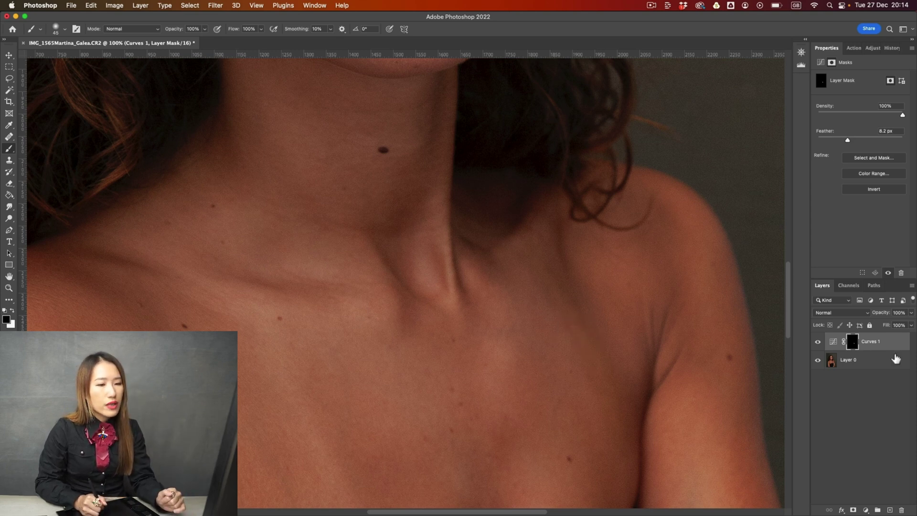
pyautogui.click(833, 341)
pyautogui.click(859, 90)
pyautogui.click(855, 115)
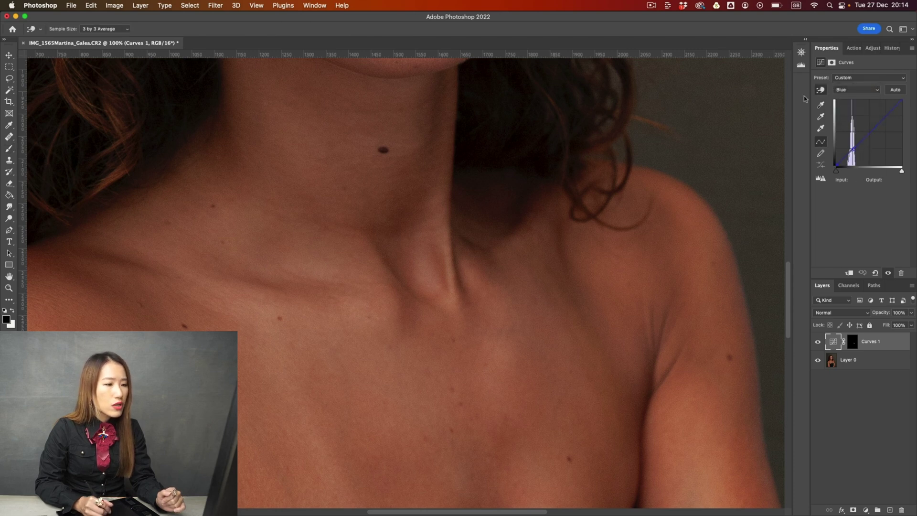
# Nudge the Blue curve down and slightly back up on the shoulder strip
pyautogui.click(575, 314)
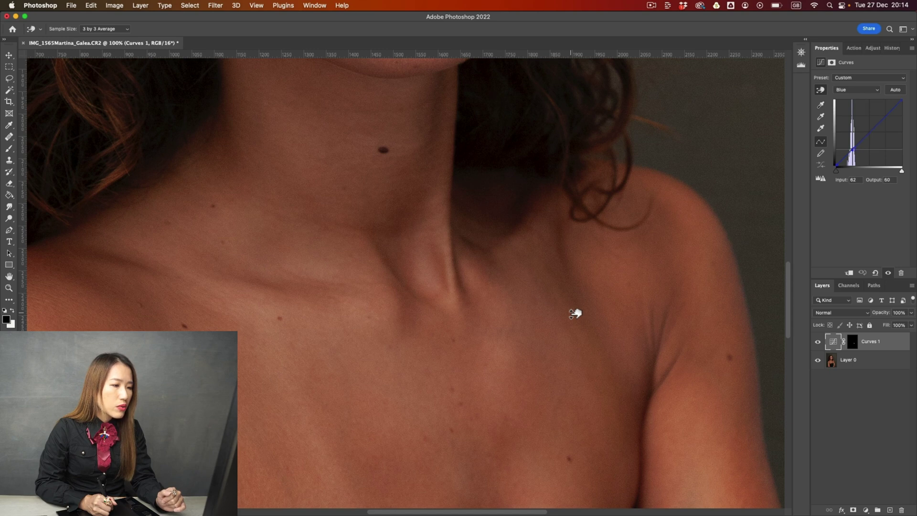
pyautogui.moveTo(575, 314); pyautogui.dragTo(575, 317)
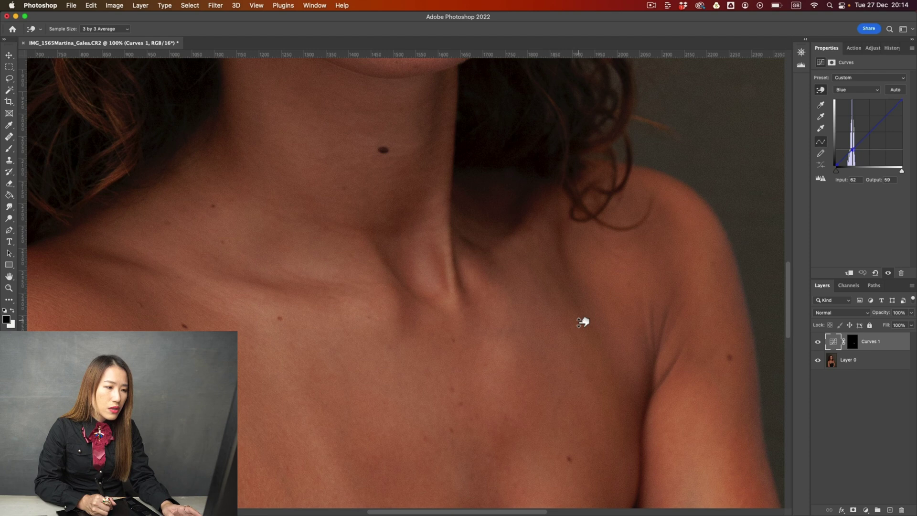
pyautogui.moveTo(583, 322); pyautogui.dragTo(582, 322)
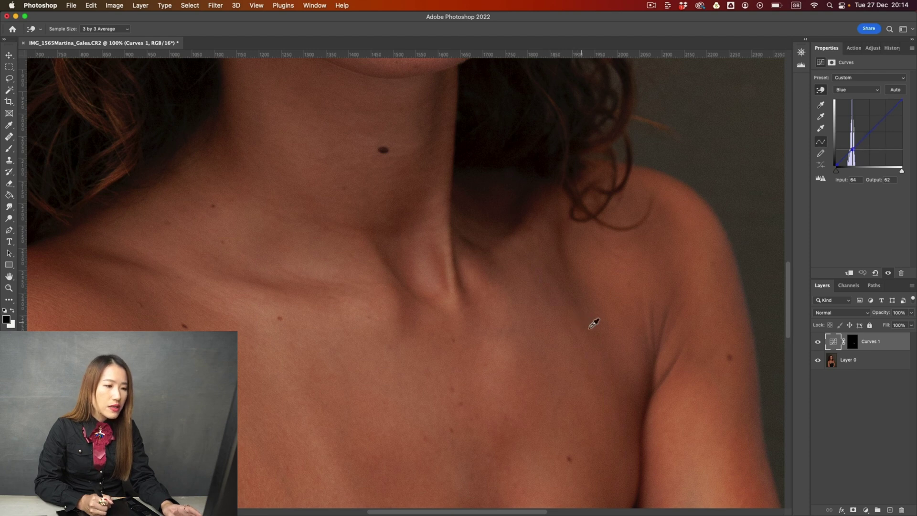
# Shrink the brush slightly and raise the Curves 1 mask feather to 14.2 px
pyautogui.press('b')
pyautogui.press('[')
pyautogui.moveTo(847, 142); pyautogui.dragTo(859, 142)
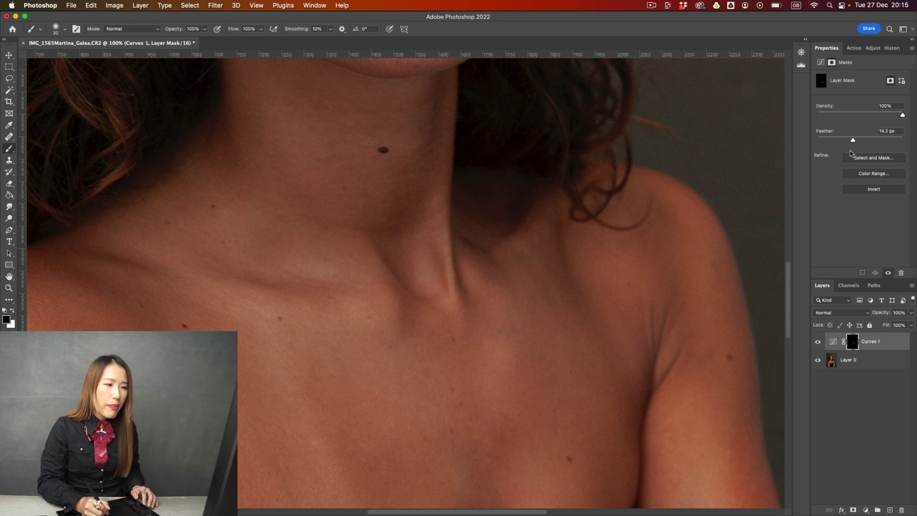
# Compare the shoulder with Curves 1 hidden and shown, zooming out and back in
pyautogui.press('super+minus')
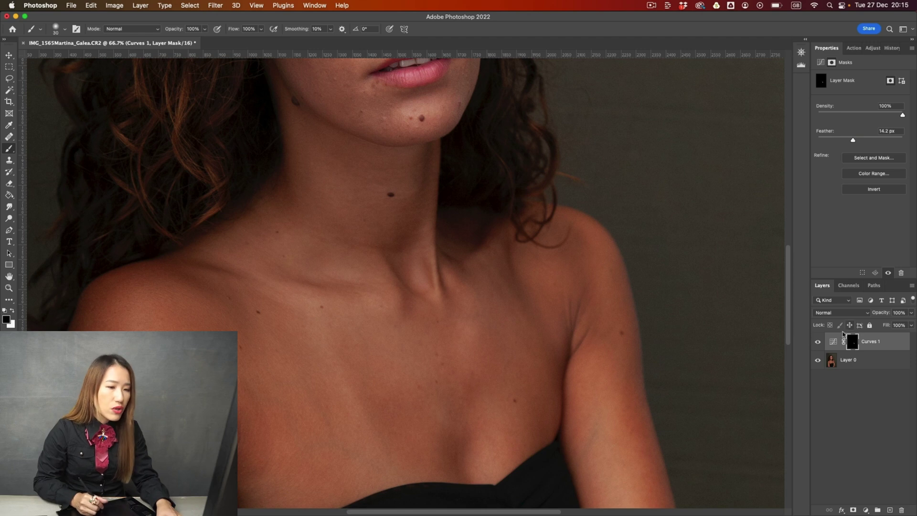
pyautogui.click(818, 343)
pyautogui.click(818, 345)
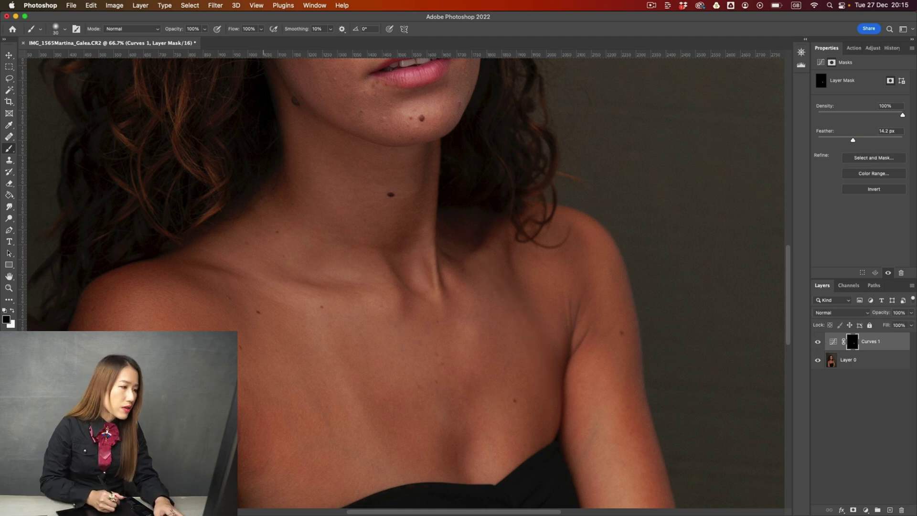
pyautogui.press('super+minus')
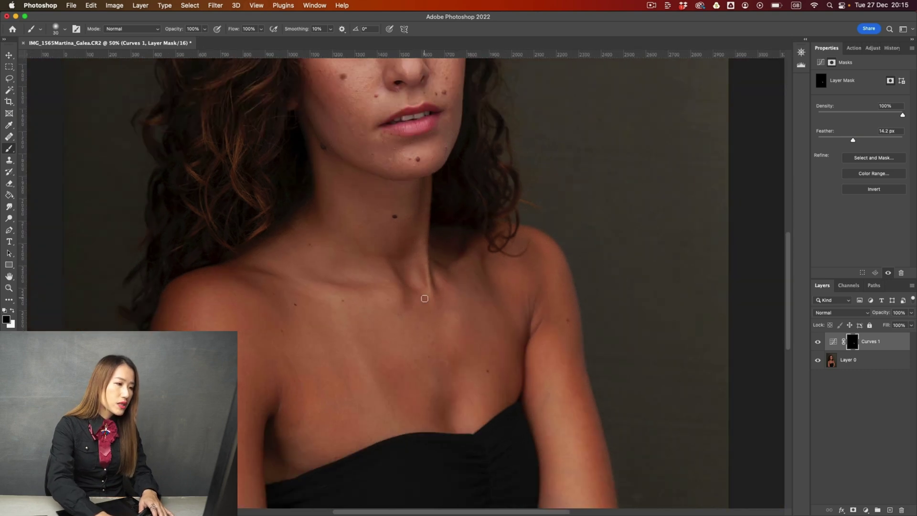
pyautogui.press('super+minus')
pyautogui.press('super+plus')
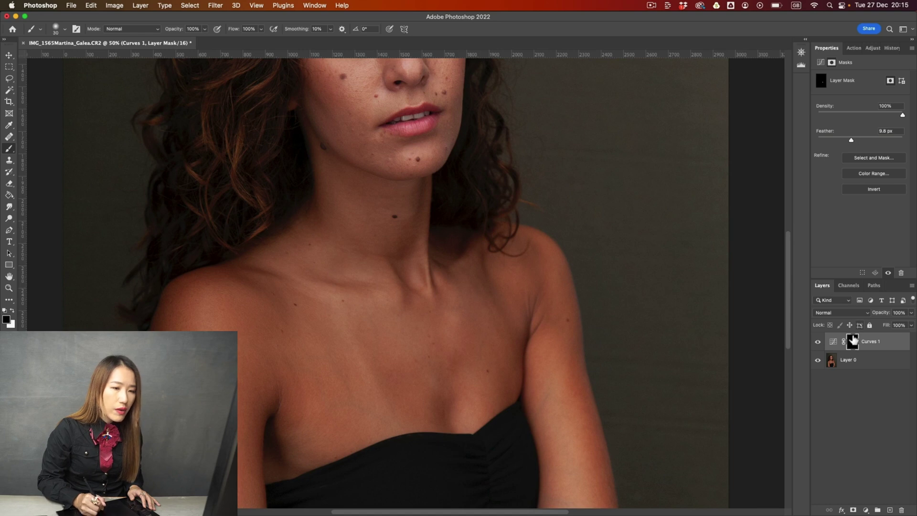
# Darken the RGB curve further on the shoulder strip, to output 74
pyautogui.click(834, 342)
pyautogui.click(821, 89)
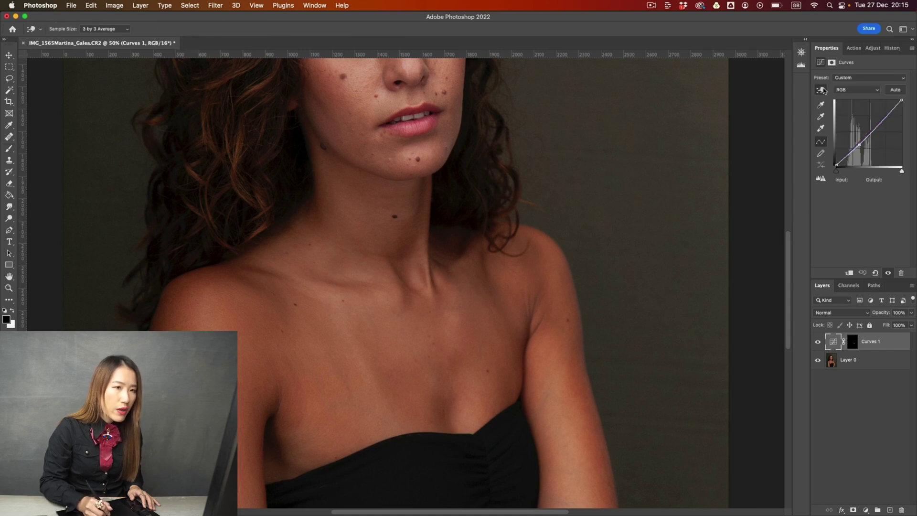
pyautogui.click(870, 92)
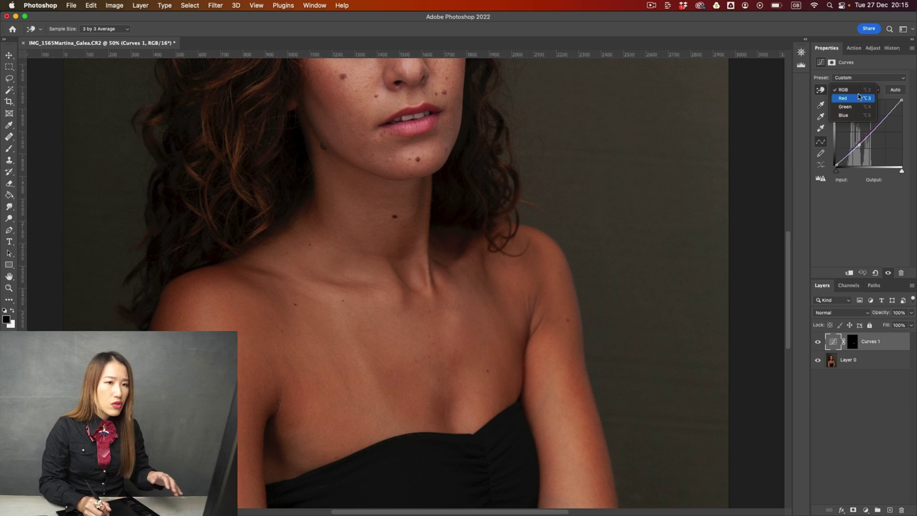
pyautogui.click(845, 90)
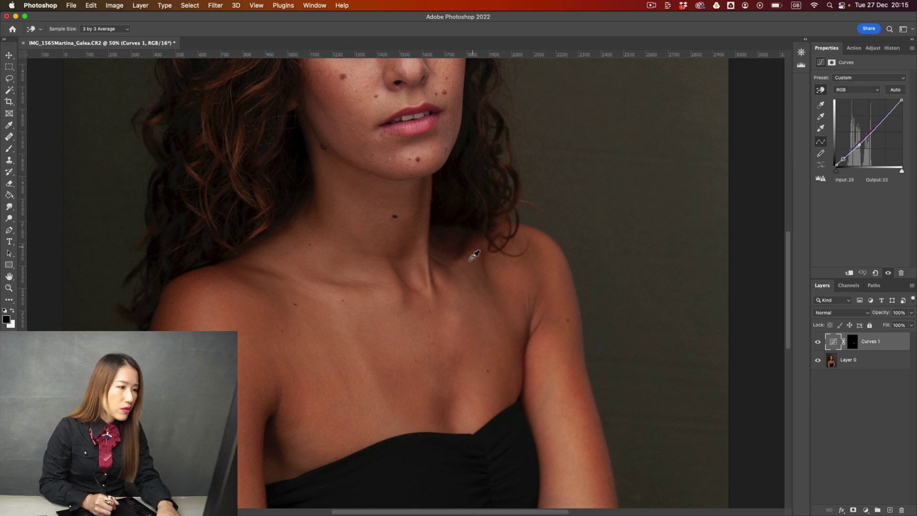
pyautogui.click(487, 284)
pyautogui.moveTo(486, 288); pyautogui.dragTo(485, 287)
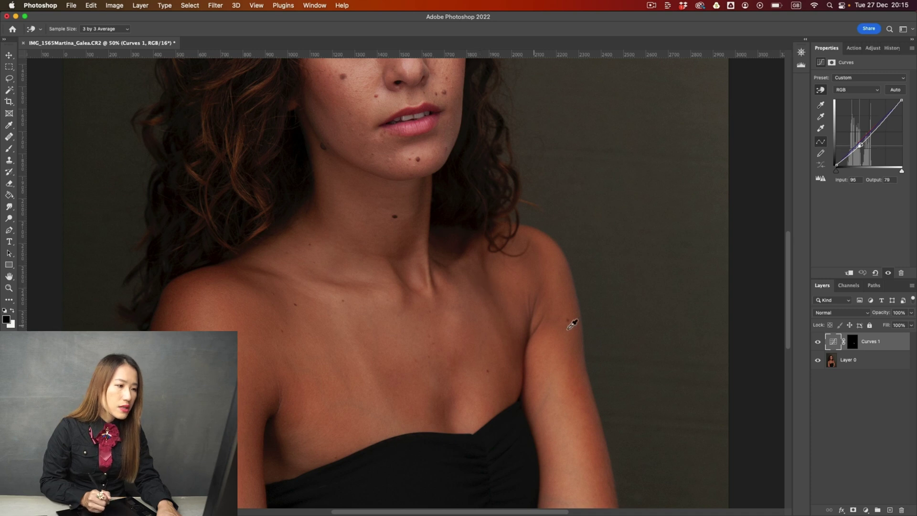
# Compare Curves 1 off and on, then lower its opacity to 90%
pyautogui.click(818, 342)
pyautogui.click(818, 342)
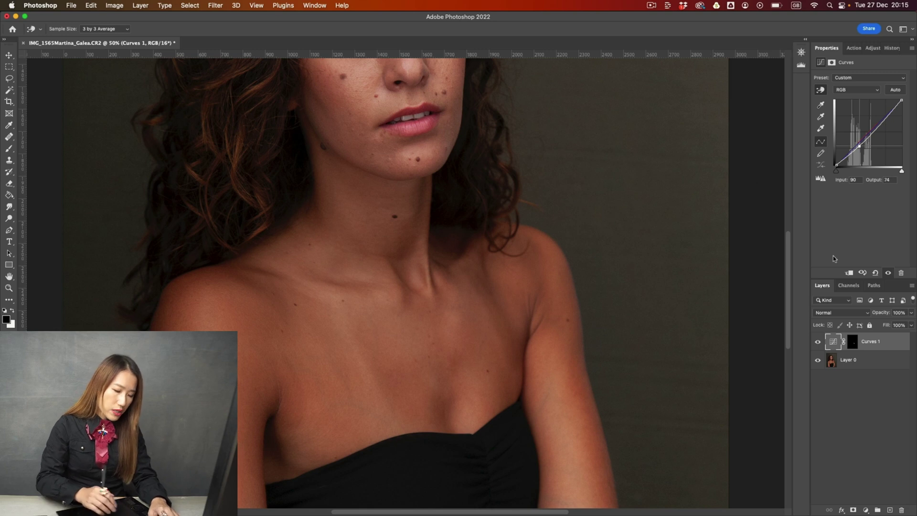
pyautogui.press('v')
pyautogui.press('9')
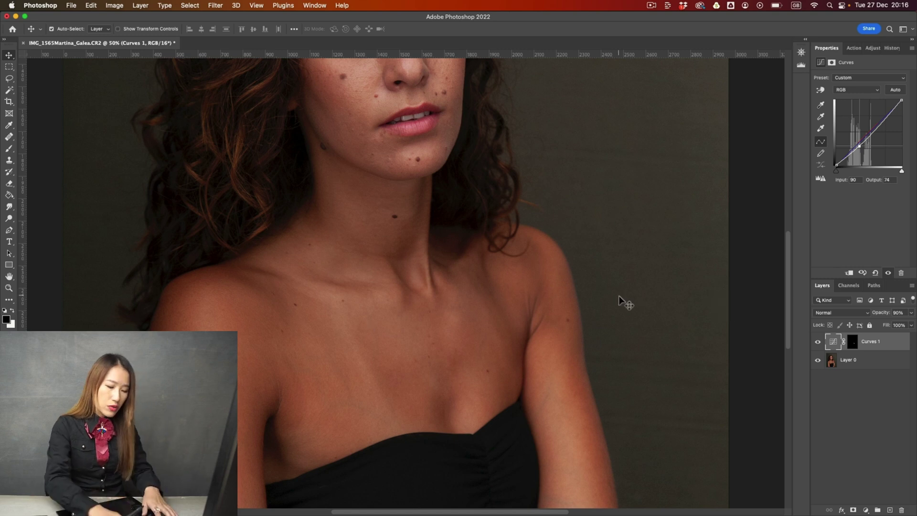
# Zoom out and target the Curves 1 mask with a white brush for the tan lines
pyautogui.press('super+minus')
pyautogui.click(854, 342)
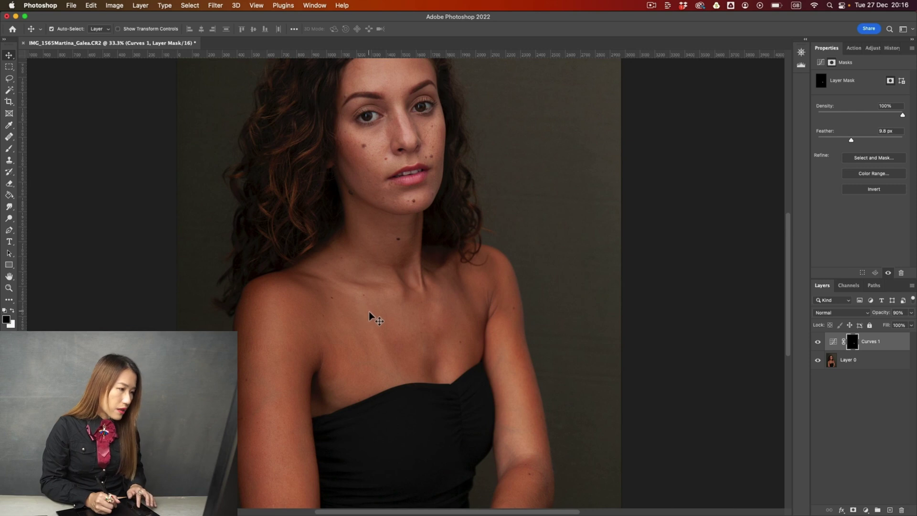
pyautogui.press('b')
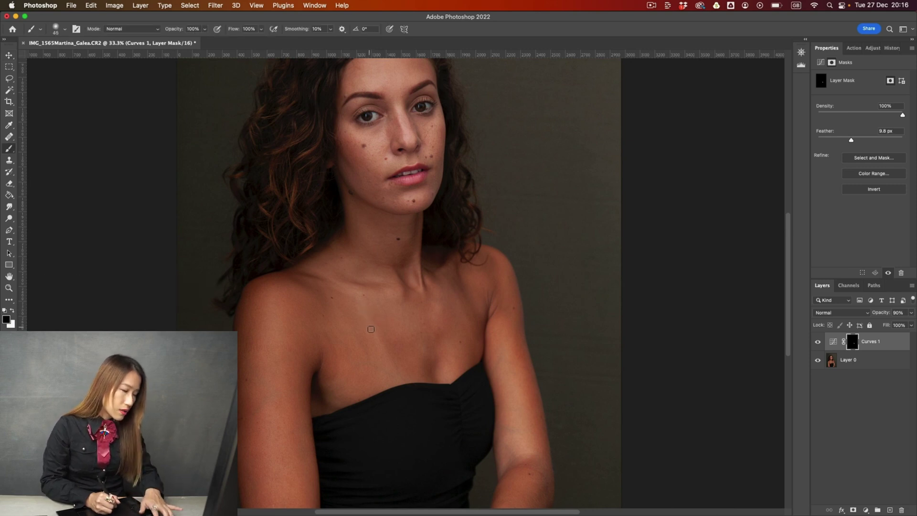
pyautogui.press('x')
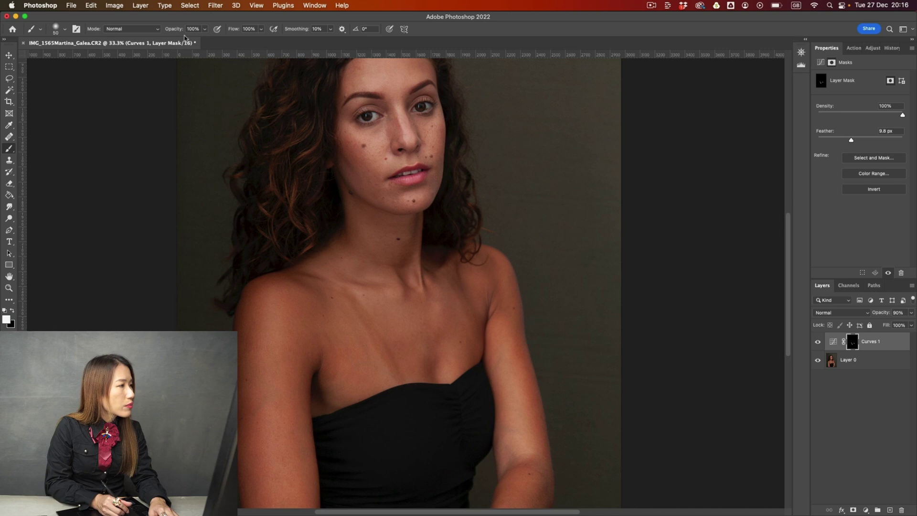
# Set a 90 px black brush at 35% opacity and check the mask by toggling Curves 1
pyautogui.click(205, 29)
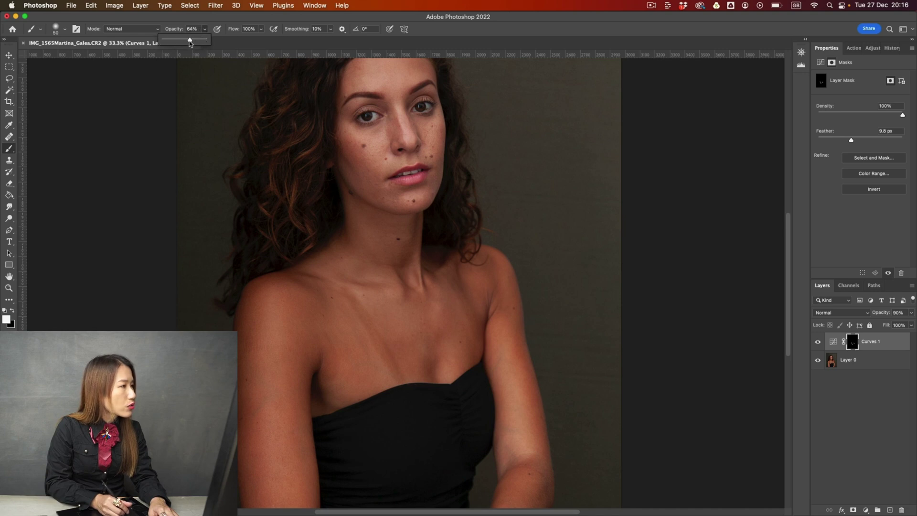
pyautogui.click(180, 129)
pyautogui.press('x')
pyautogui.press(']')
pyautogui.press(']')
pyautogui.press(']')
pyautogui.press(']')
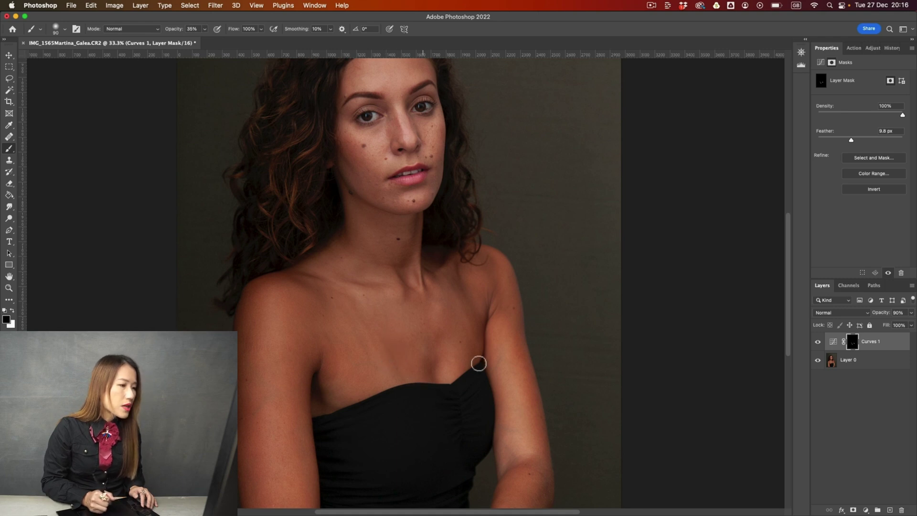
pyautogui.click(818, 342)
pyautogui.click(819, 342)
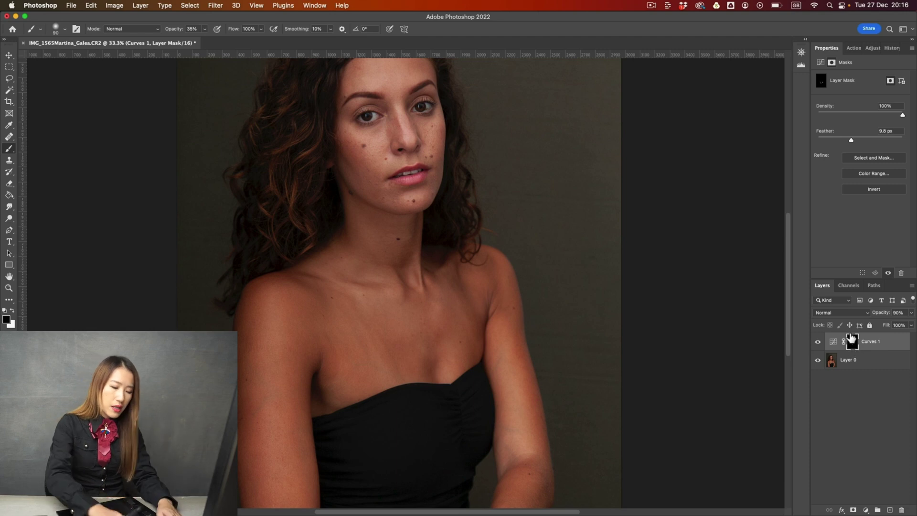
# Zoom to 50% on the chest, switch to white, and compare Curves 1 on and off
pyautogui.press('super+equal')
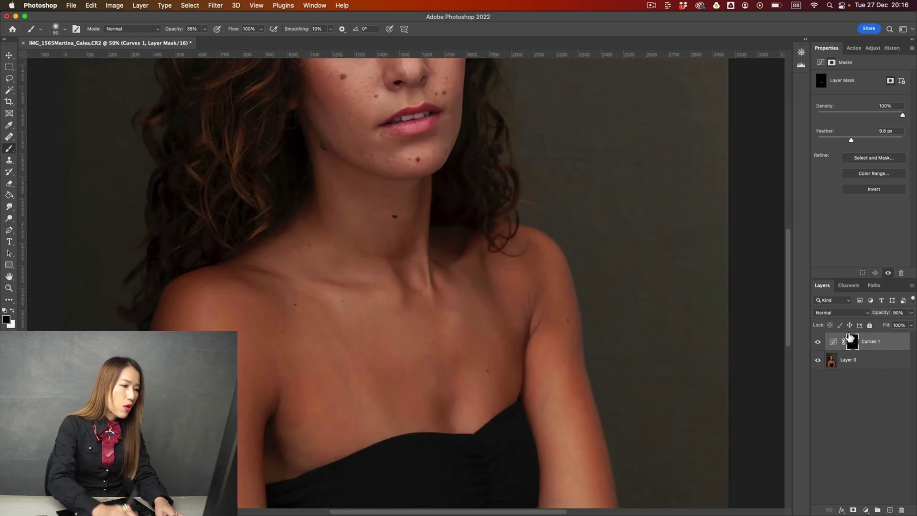
pyautogui.click(818, 342)
pyautogui.click(818, 342)
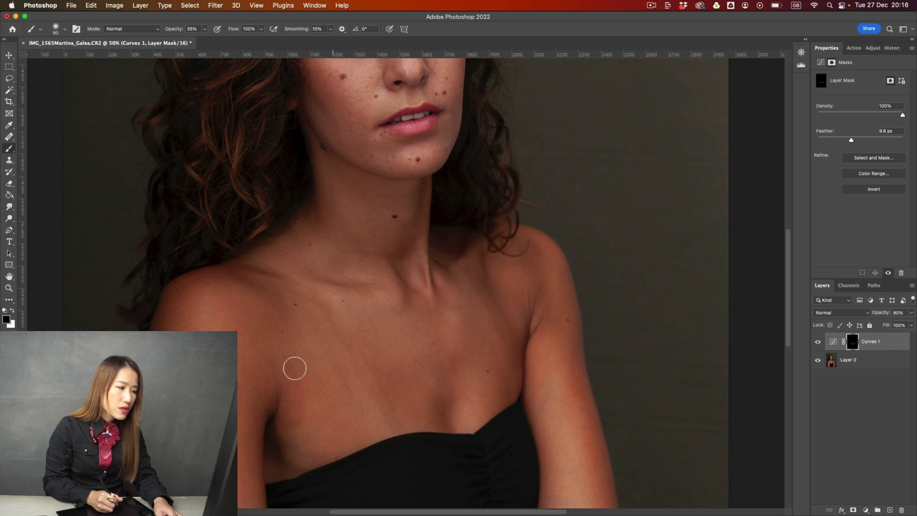
pyautogui.press('x')
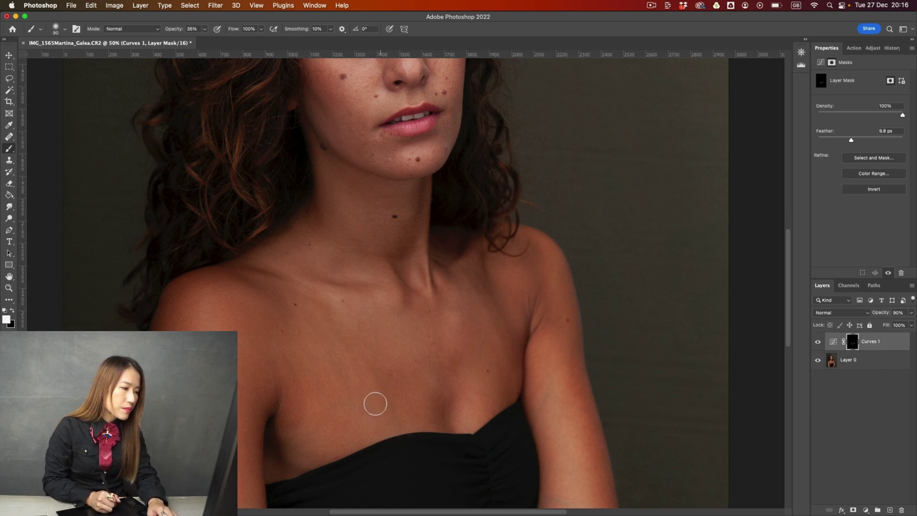
pyautogui.click(818, 342)
pyautogui.click(819, 343)
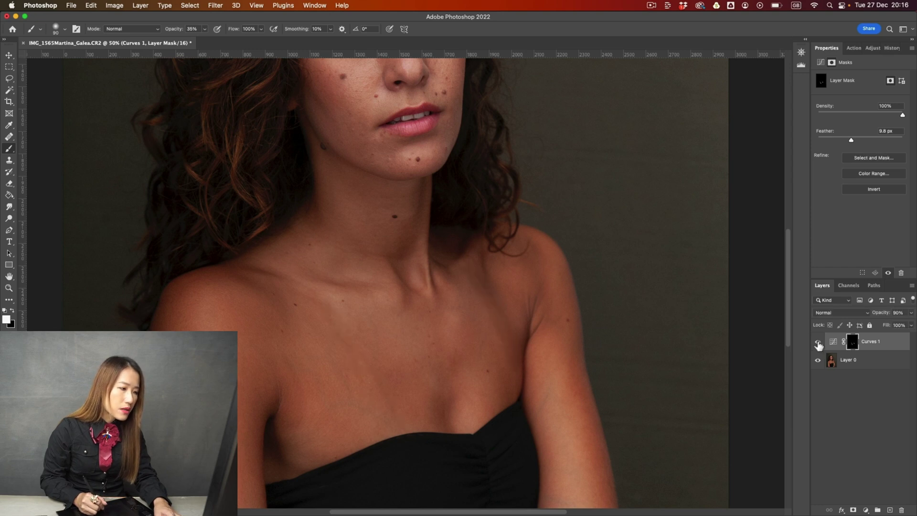
# Create Layer 1 on top and stamp a merged copy of all visible layers into it
pyautogui.click(891, 510)
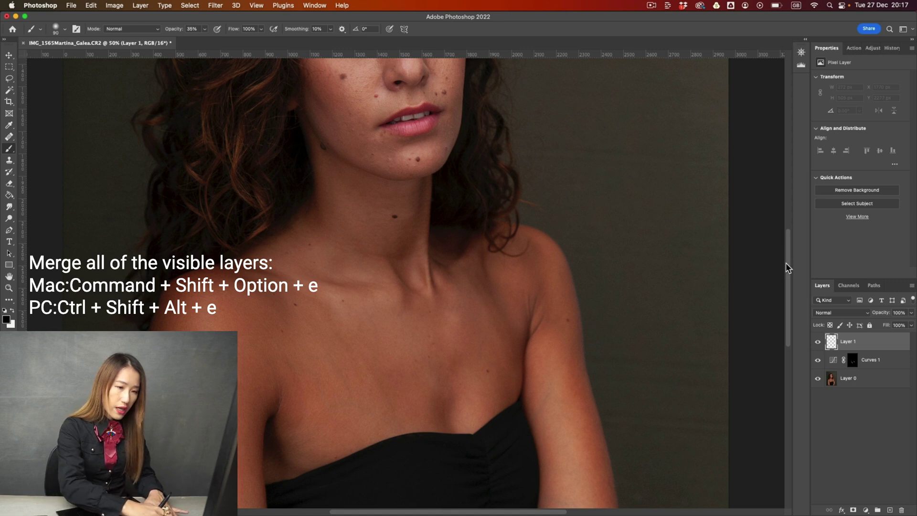
pyautogui.press('super+shift+alt+e')
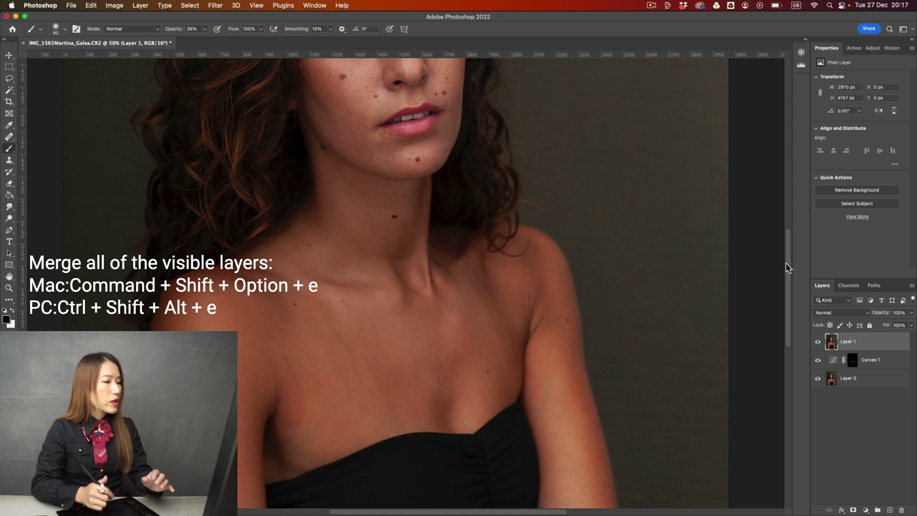
# With the Patch Tool, blend blotchy collarbone areas into nearby clean skin on Layer 1
pyautogui.click(9, 137)
pyautogui.click(36, 152)
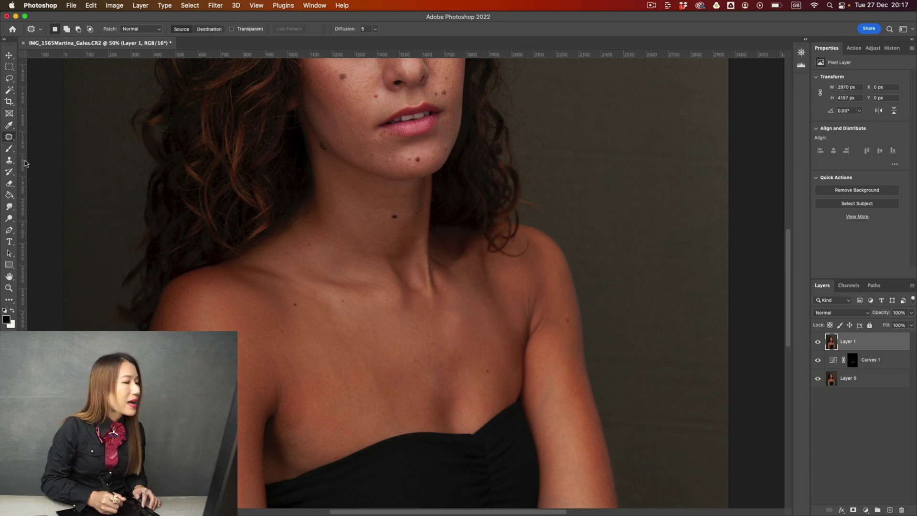
pyautogui.moveTo(348, 325)
pyautogui.mouseDown()
pyautogui.moveTo(354, 332)
pyautogui.moveTo(343, 342)
pyautogui.moveTo(332, 308)
pyautogui.moveTo(344, 327)
pyautogui.mouseUp()
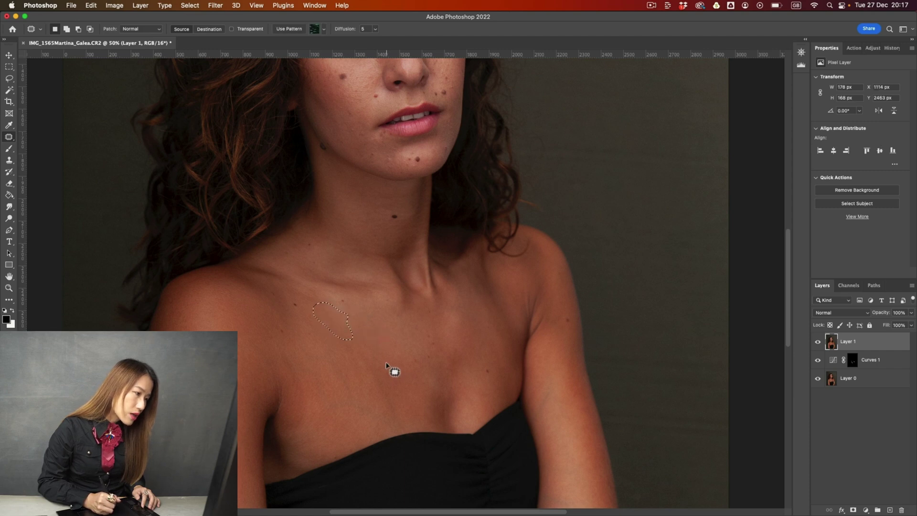
pyautogui.moveTo(384, 361)
pyautogui.mouseDown()
pyautogui.moveTo(373, 352)
pyautogui.moveTo(375, 380)
pyautogui.moveTo(392, 356)
pyautogui.mouseUp()
pyautogui.moveTo(400, 397)
pyautogui.mouseDown()
pyautogui.moveTo(385, 387)
pyautogui.moveTo(406, 405)
pyautogui.mouseUp()
pyautogui.press('super+d')
# Patch uneven spots near the right shoulder and upper chest using clean skin below
pyautogui.moveTo(474, 276)
pyautogui.mouseDown()
pyautogui.moveTo(460, 282)
pyautogui.moveTo(485, 301)
pyautogui.moveTo(474, 313)
pyautogui.moveTo(504, 357)
pyautogui.moveTo(502, 336)
pyautogui.moveTo(478, 342)
pyautogui.moveTo(512, 370)
pyautogui.moveTo(507, 384)
pyautogui.moveTo(516, 381)
pyautogui.mouseUp()
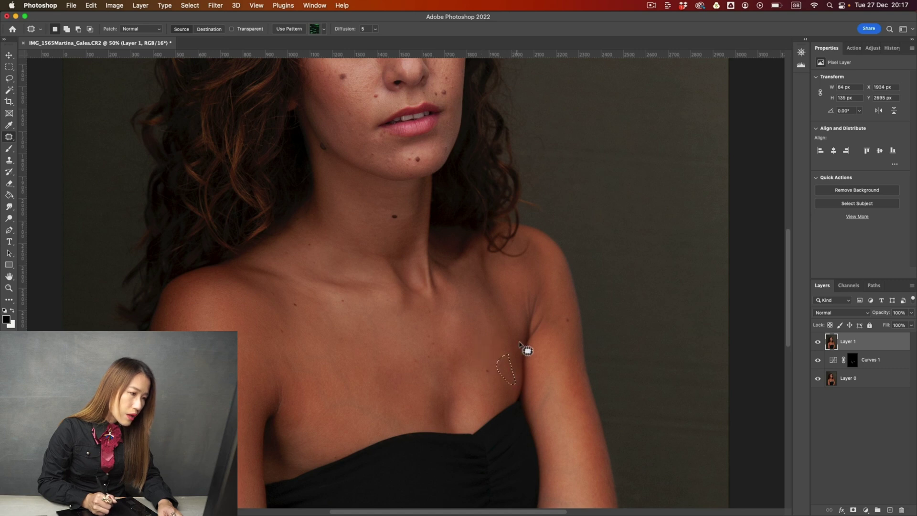
pyautogui.moveTo(496, 336)
pyautogui.mouseDown()
pyautogui.moveTo(504, 339)
pyautogui.moveTo(482, 331)
pyautogui.moveTo(524, 379)
pyautogui.mouseUp()
pyautogui.press('super+d')
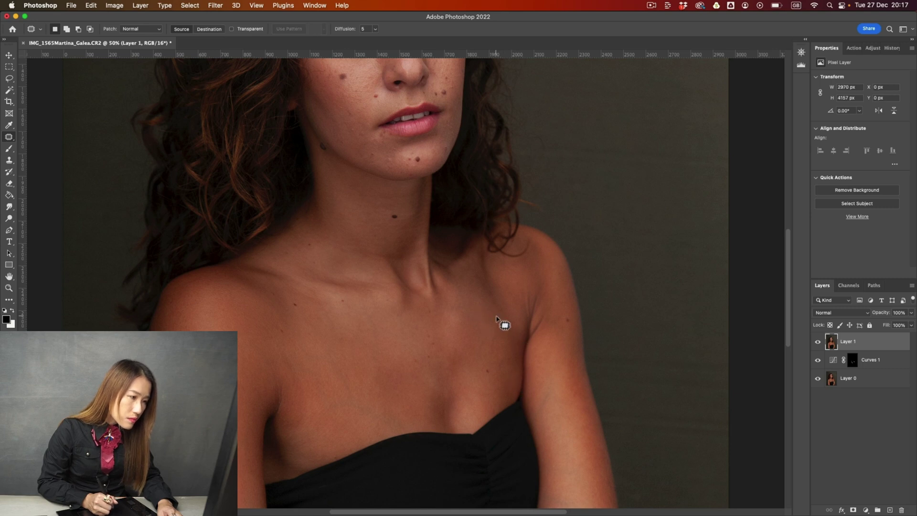
pyautogui.moveTo(504, 325)
pyautogui.mouseDown()
pyautogui.moveTo(506, 336)
pyautogui.moveTo(496, 318)
pyautogui.moveTo(500, 391)
pyautogui.mouseUp()
pyautogui.press('super+d')
pyautogui.press('super+minus')
pyautogui.press('super+minus')
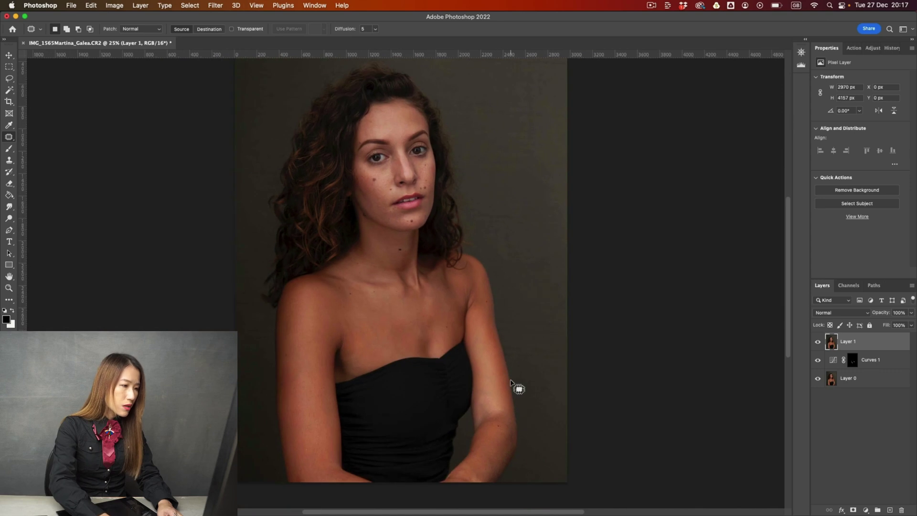
pyautogui.moveTo(452, 300)
pyautogui.mouseDown()
pyautogui.moveTo(440, 305)
pyautogui.moveTo(452, 313)
pyautogui.moveTo(441, 300)
pyautogui.mouseUp()
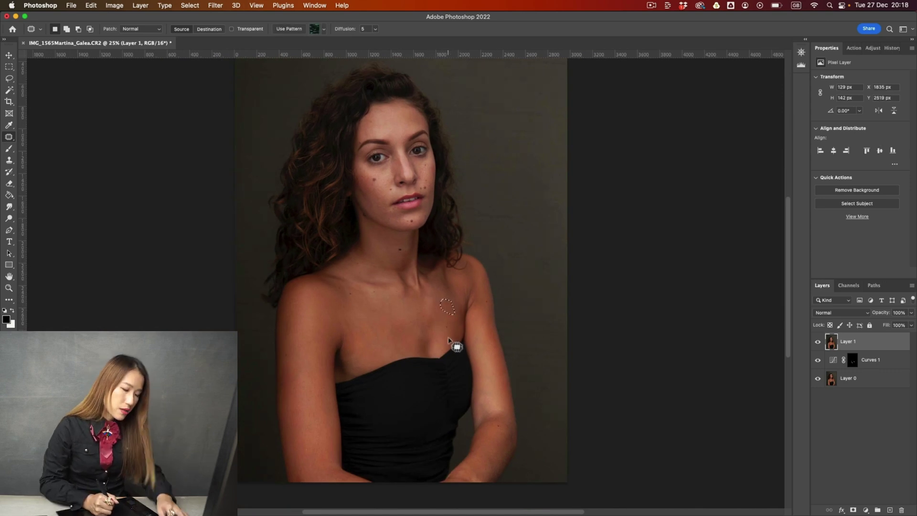
# Patch away the tan line on the right shoulder after comparing with the original
pyautogui.press('super+d')
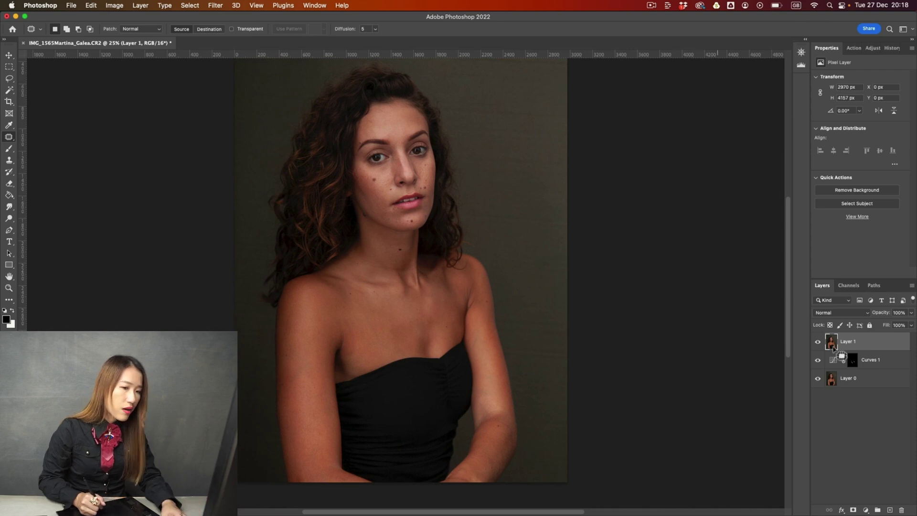
pyautogui.keyDown('alt'); pyautogui.click(818, 380); pyautogui.keyUp('alt')
pyautogui.keyDown('alt'); pyautogui.click(819, 380); pyautogui.keyUp('alt')
pyautogui.press('super+equal')
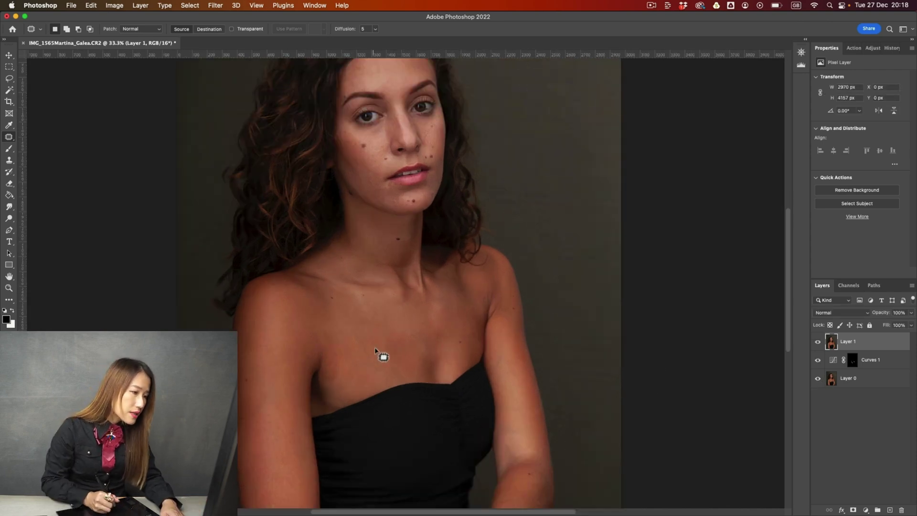
pyautogui.moveTo(487, 327)
pyautogui.mouseDown()
pyautogui.moveTo(476, 343)
pyautogui.moveTo(469, 328)
pyautogui.moveTo(478, 327)
pyautogui.moveTo(469, 342)
pyautogui.moveTo(460, 330)
pyautogui.moveTo(467, 360)
pyautogui.mouseUp()
pyautogui.press('super+d')
pyautogui.press('super+minus')
# Compare the retouch against the original, then outline another shoulder area to patch
pyautogui.moveTo(817, 342); pyautogui.dragTo(818, 359)
pyautogui.keyDown('alt'); pyautogui.click(819, 380); pyautogui.keyUp('alt')
pyautogui.keyDown('alt'); pyautogui.click(818, 378); pyautogui.keyUp('alt')
pyautogui.keyDown('alt'); pyautogui.click(817, 378); pyautogui.keyUp('alt')
pyautogui.press('super+plus')
pyautogui.press('super+plus')
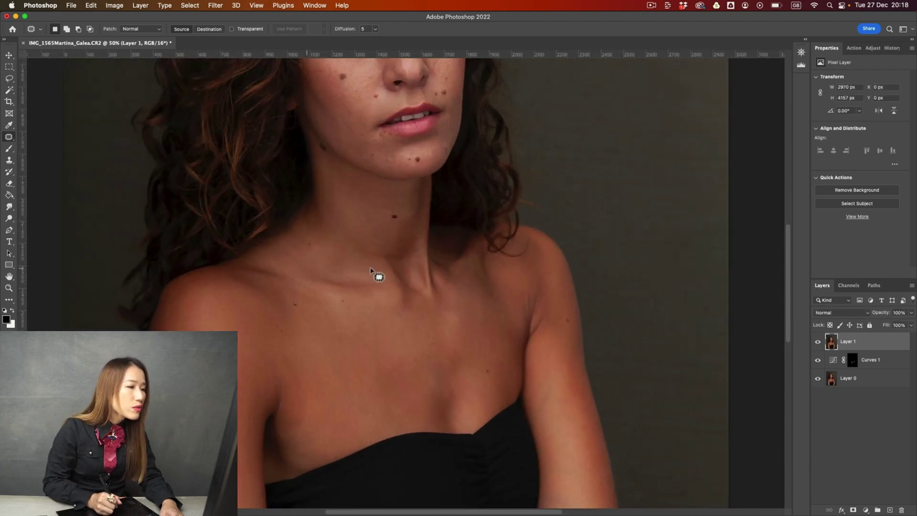
pyautogui.moveTo(489, 282); pyautogui.dragTo(483, 298)
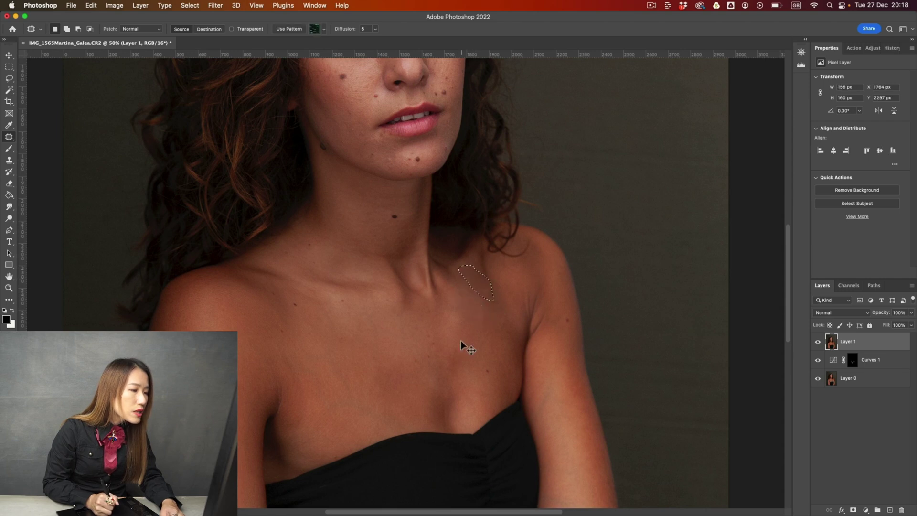
pyautogui.press('super+minus')
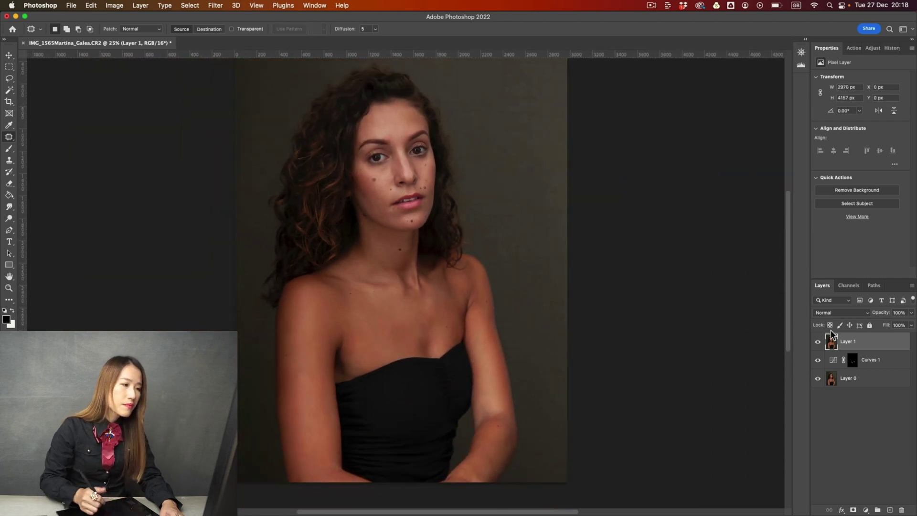
pyautogui.keyDown('alt'); pyautogui.click(818, 378); pyautogui.keyUp('alt')
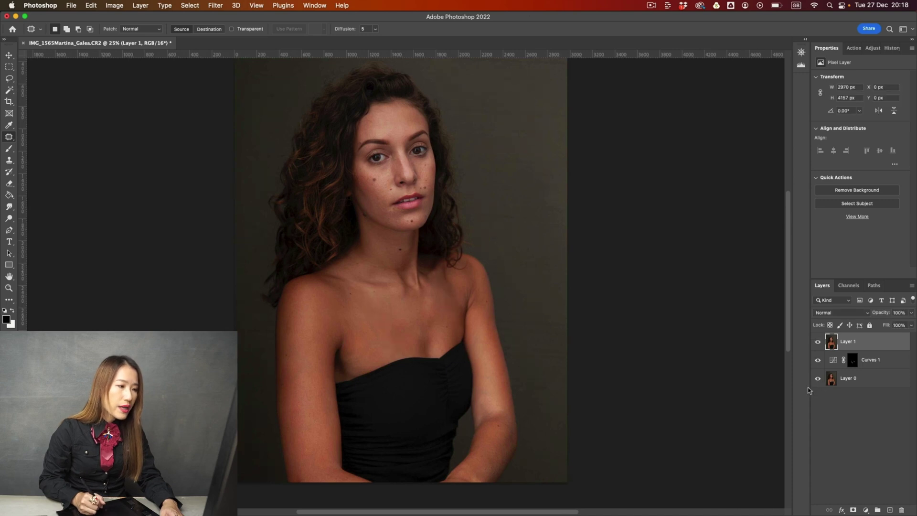
pyautogui.press('super+minus')
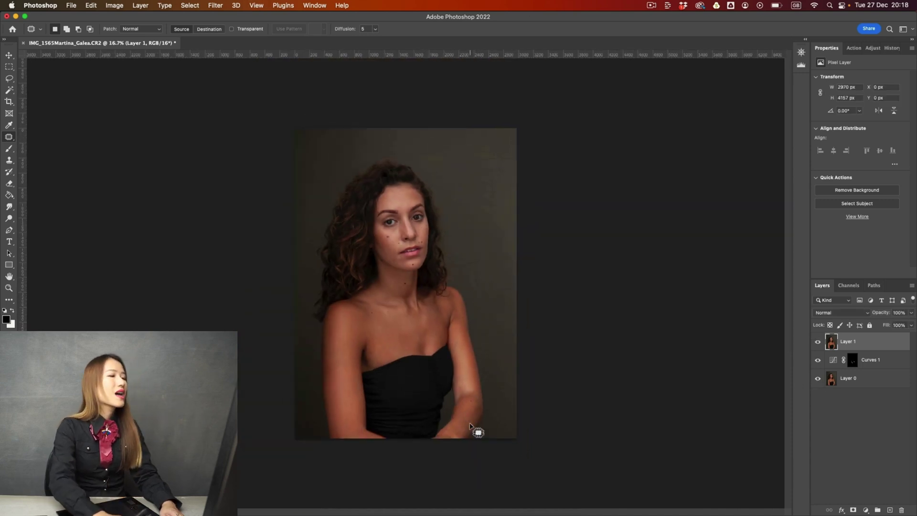